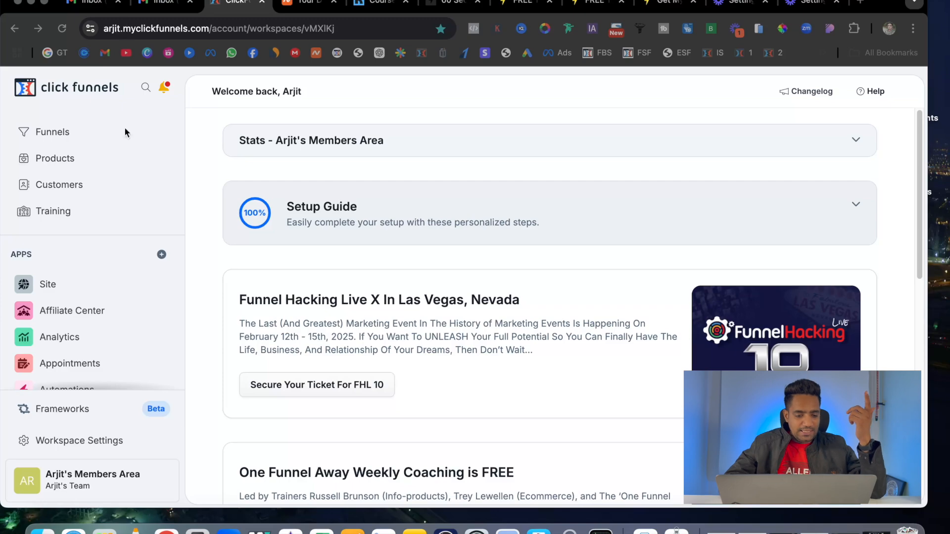
# - Open Workspace Settings and go to Domains, which lists the three connected domains
pyautogui.click(99, 441)
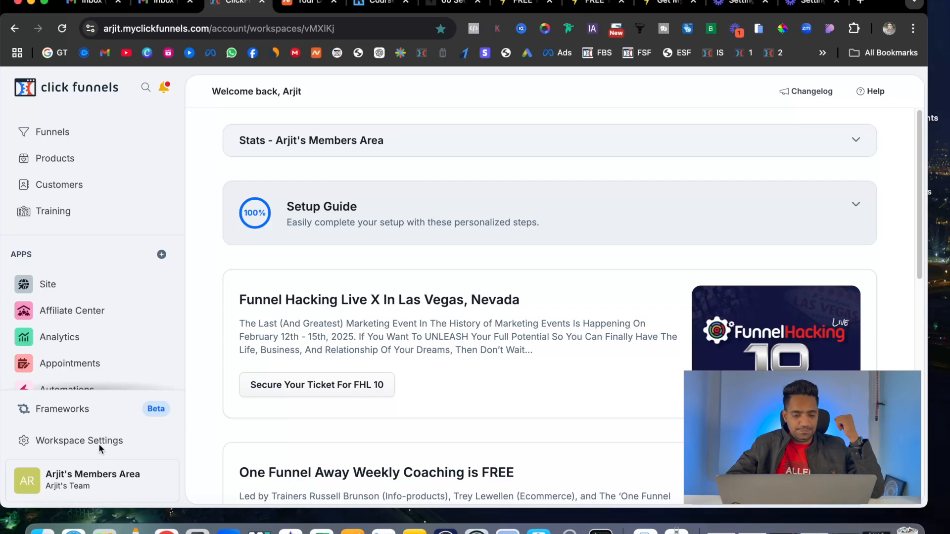
pyautogui.click(63, 253)
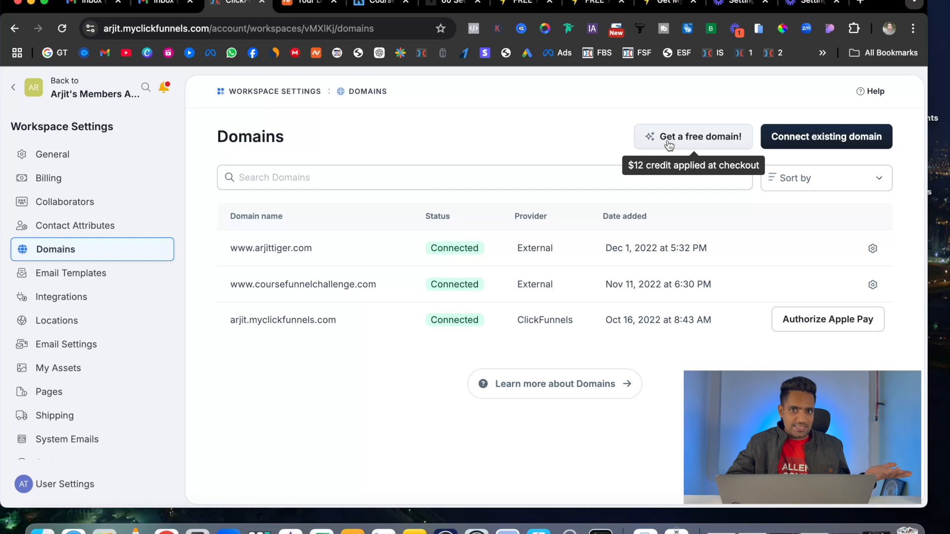
# - Connect the existing domain wwww.applicationfunnelchallenge.com, look it up, and add it to the workspace
pyautogui.click(836, 145)
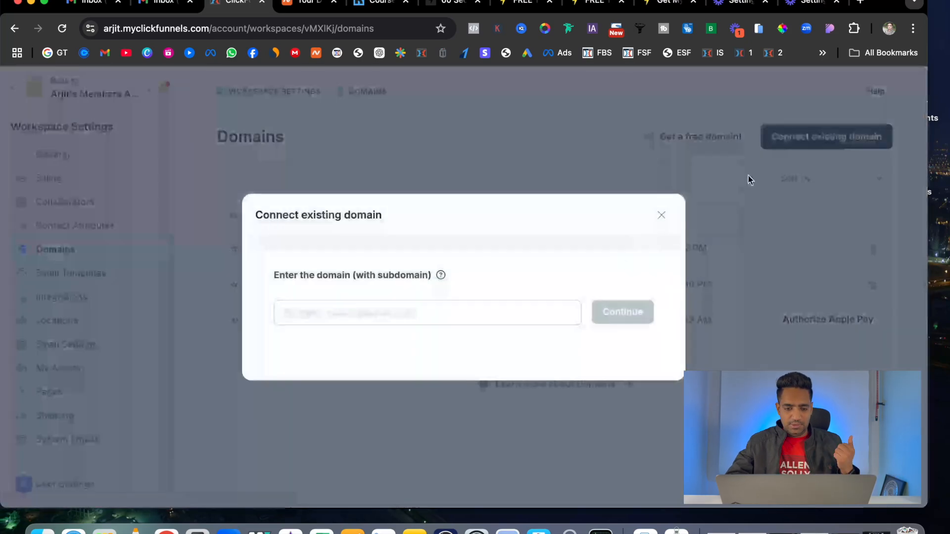
pyautogui.click(469, 313)
pyautogui.write('wwww.applicationfunnelchallenge.com')
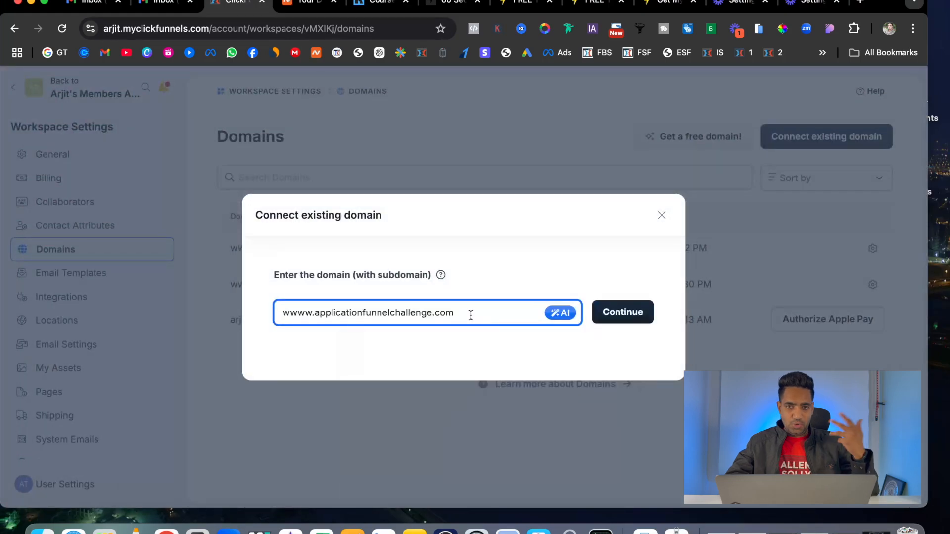
pyautogui.click(641, 322)
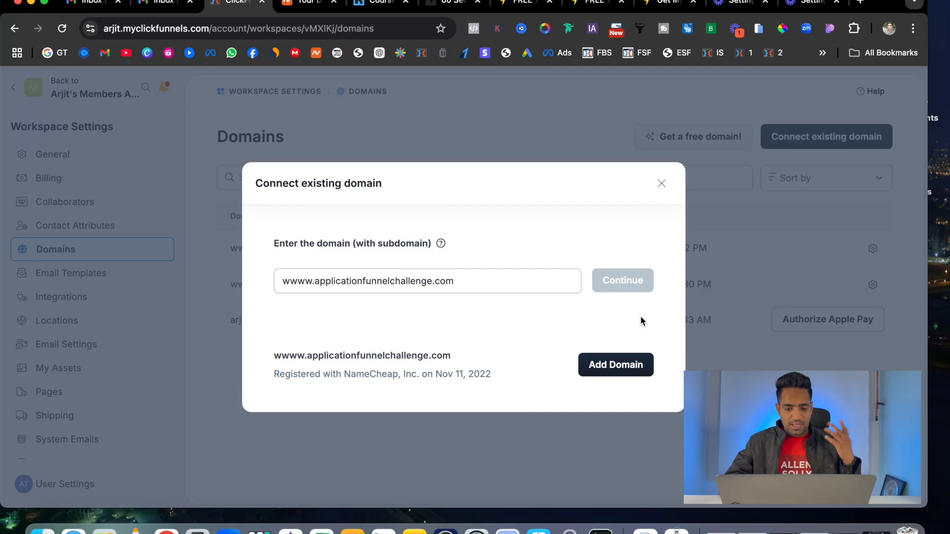
pyautogui.doubleClick(352, 376)
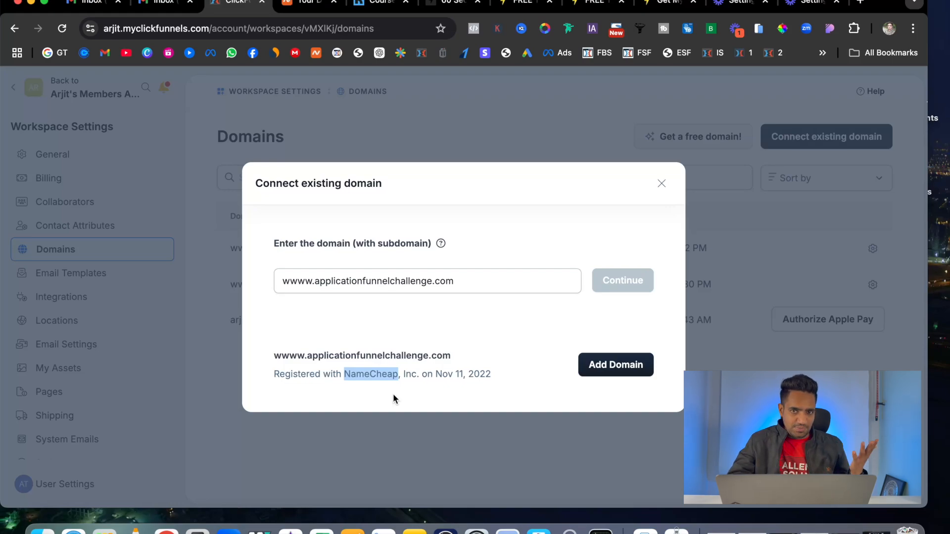
pyautogui.click(538, 375)
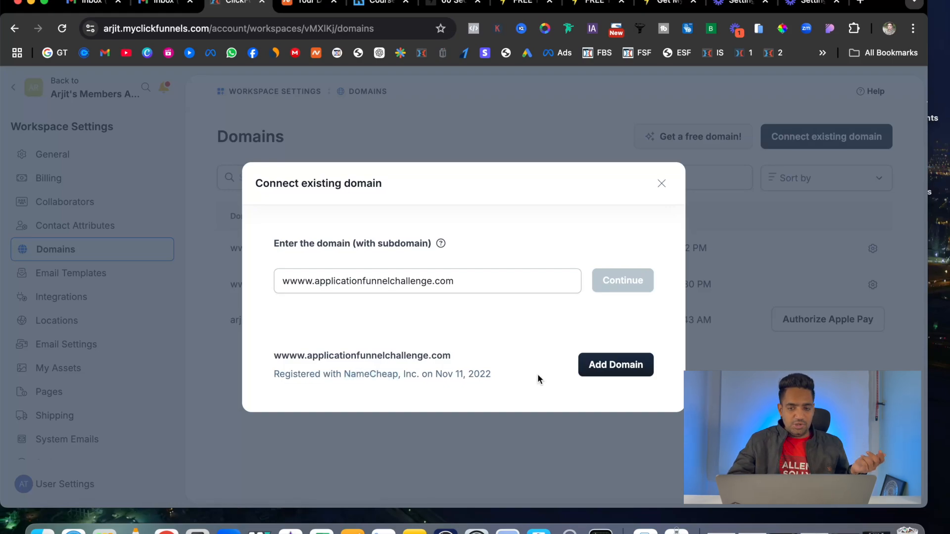
pyautogui.click(588, 368)
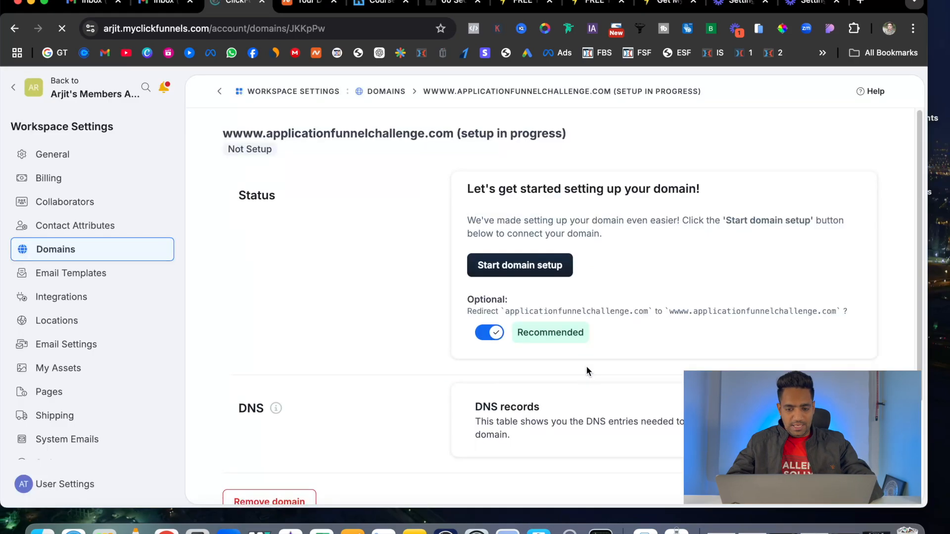
# - Show the DNS table and review the TXT, wwww CNAME and email DKIM/SPF/DMARC records
pyautogui.scroll(-3, 600, 318)
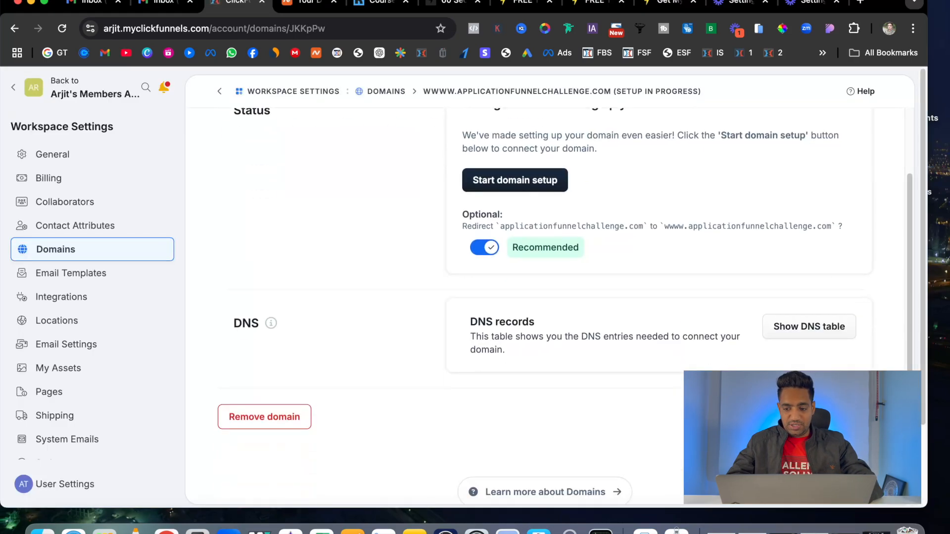
pyautogui.click(794, 327)
pyautogui.scroll(-5, 655, 335)
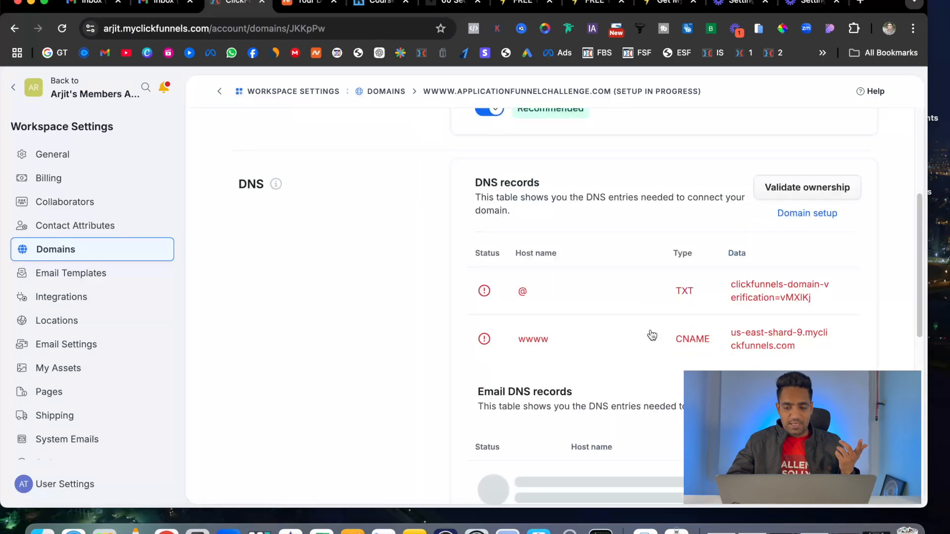
pyautogui.scroll(-6, 690, 287)
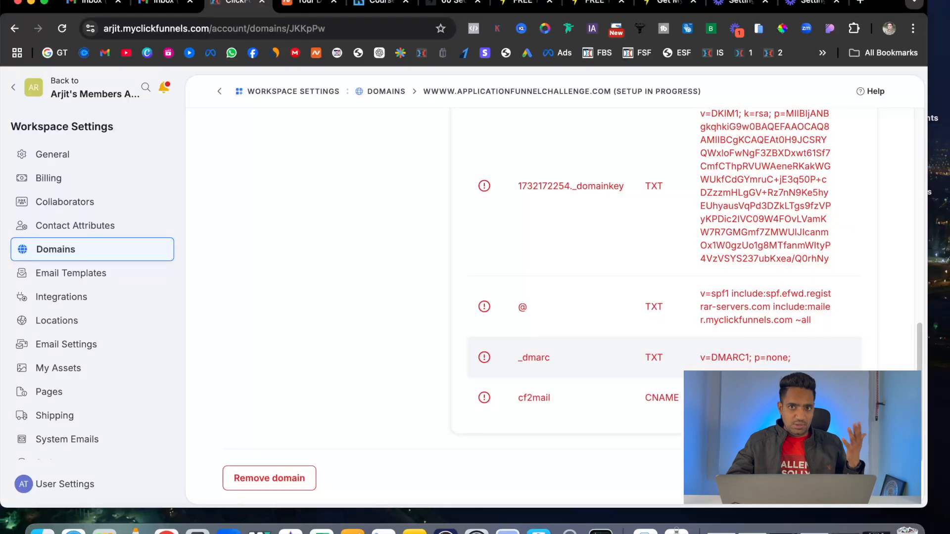
pyautogui.scroll(10, 658, 357)
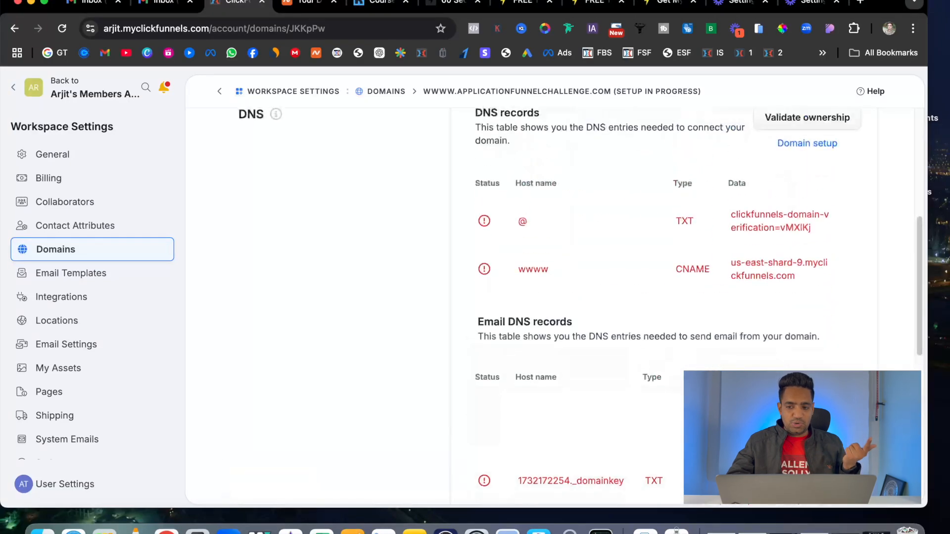
pyautogui.scroll(3, 550, 266)
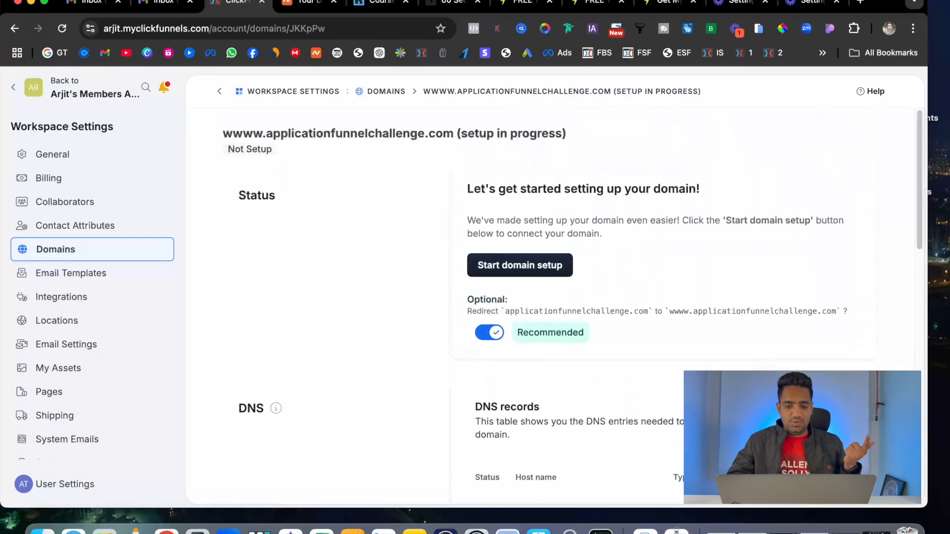
pyautogui.click(551, 266)
# - Go through the domain analysis and sign in to Namecheap with the account username and password
pyautogui.click(489, 403)
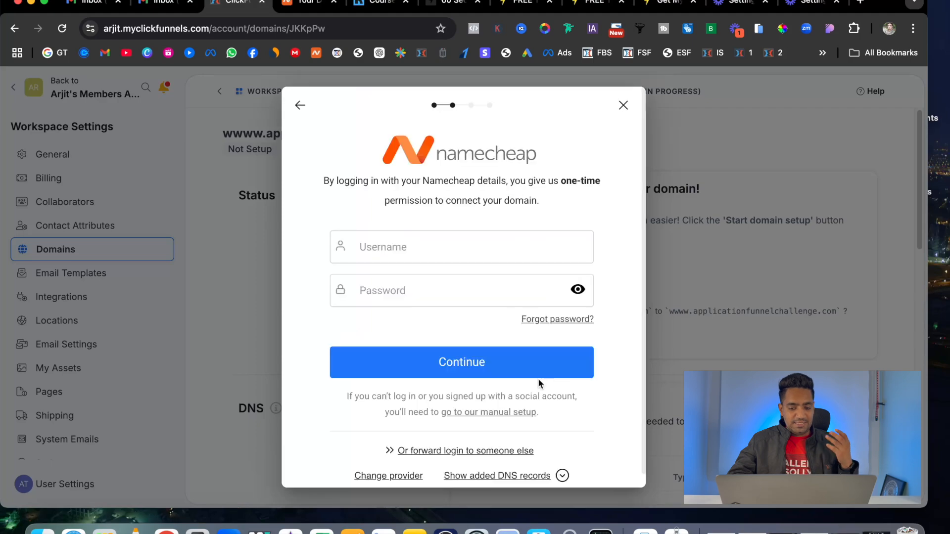
pyautogui.doubleClick(456, 150)
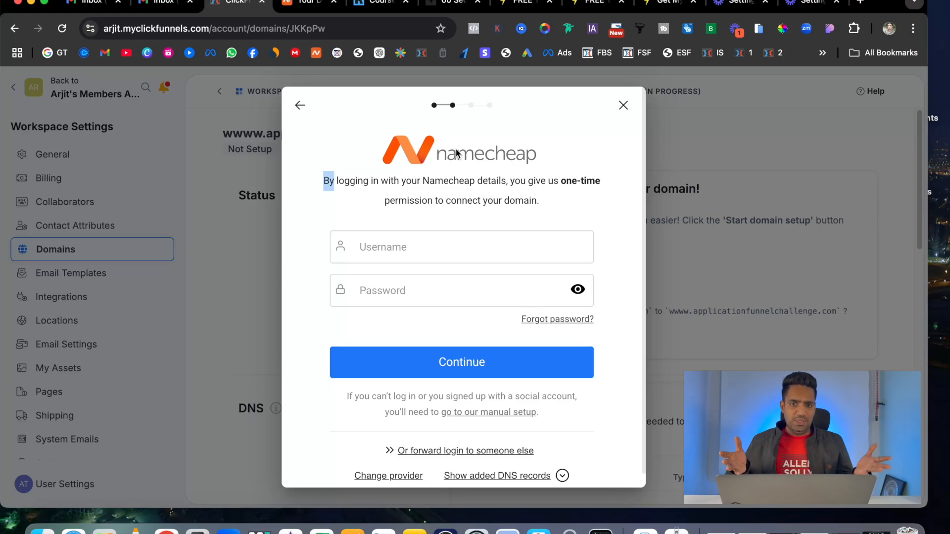
pyautogui.click(409, 240)
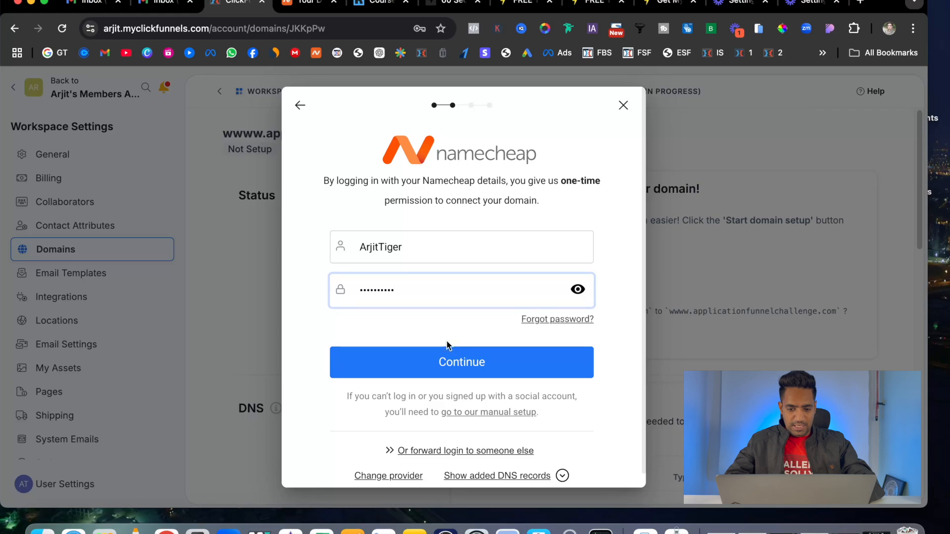
pyautogui.click(447, 369)
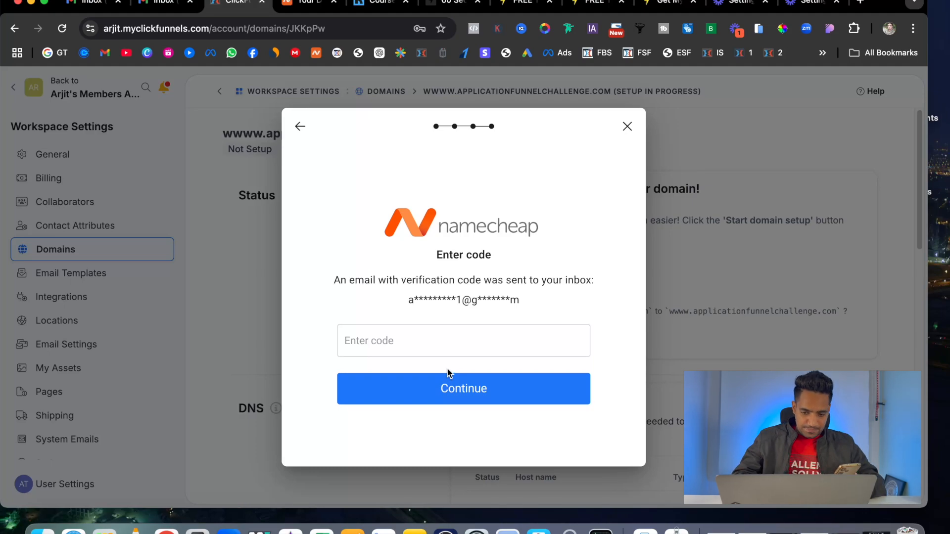
# - Enter the emailed Namecheap verification code and submit it so the domain is configured
pyautogui.click(420, 341)
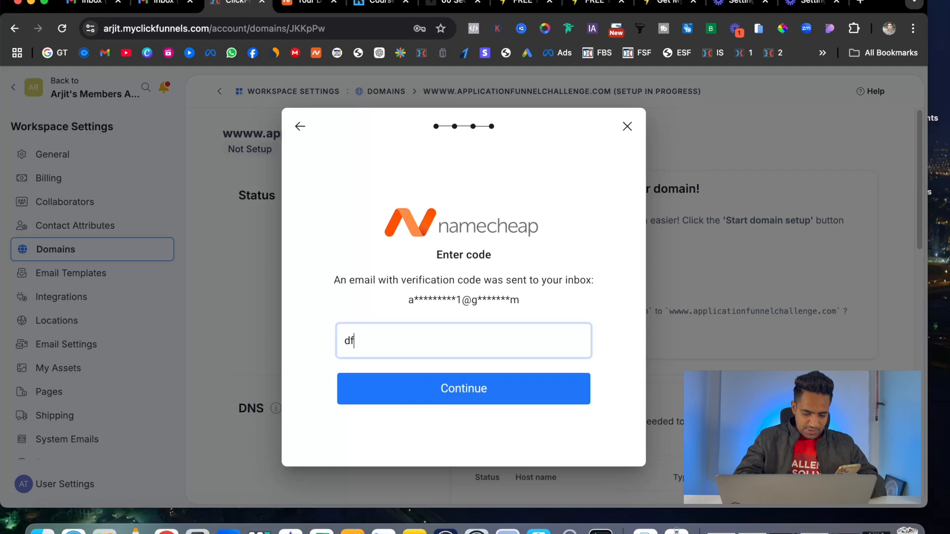
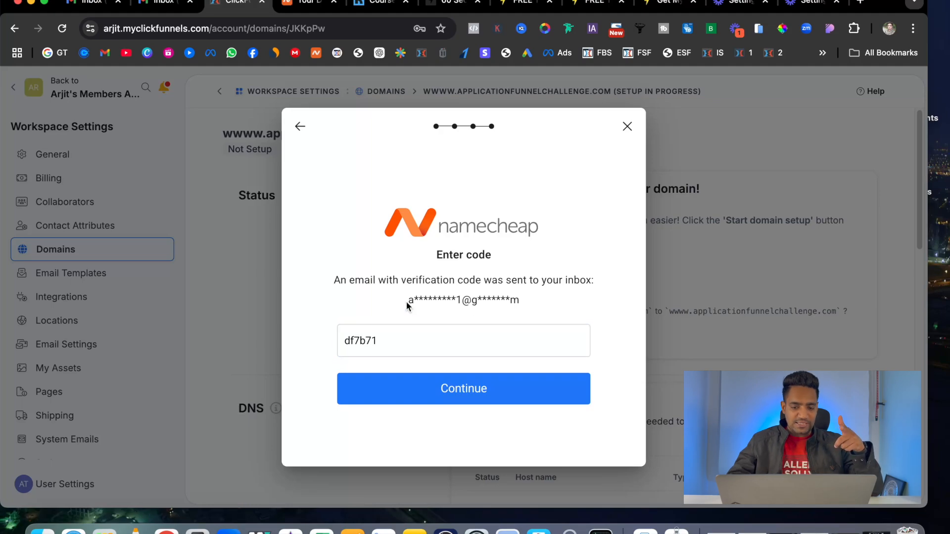
pyautogui.moveTo(409, 300); pyautogui.dragTo(501, 303)
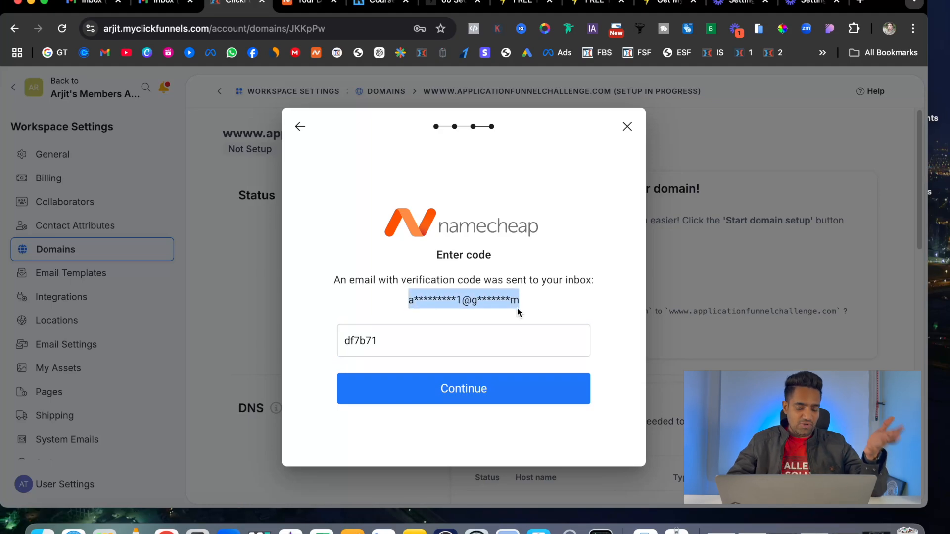
pyautogui.moveTo(406, 300); pyautogui.dragTo(524, 297)
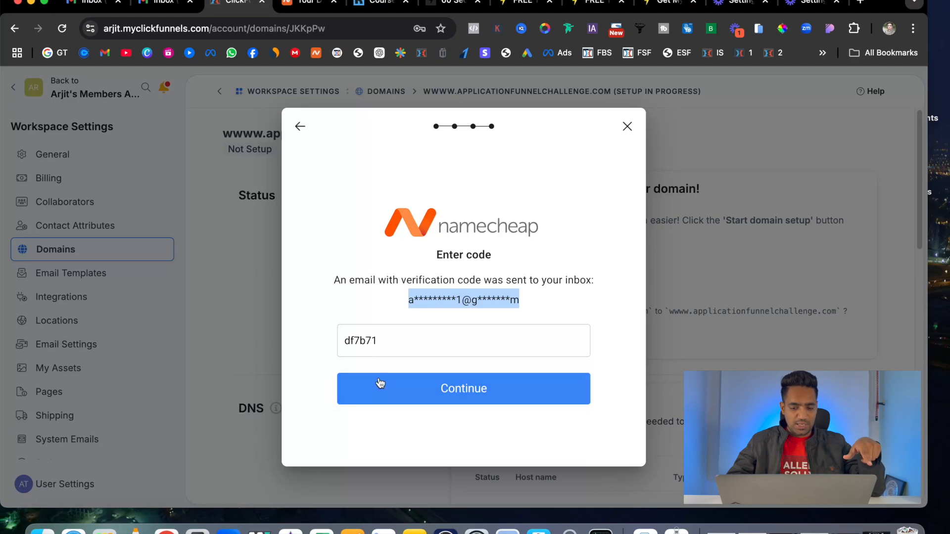
pyautogui.click(399, 395)
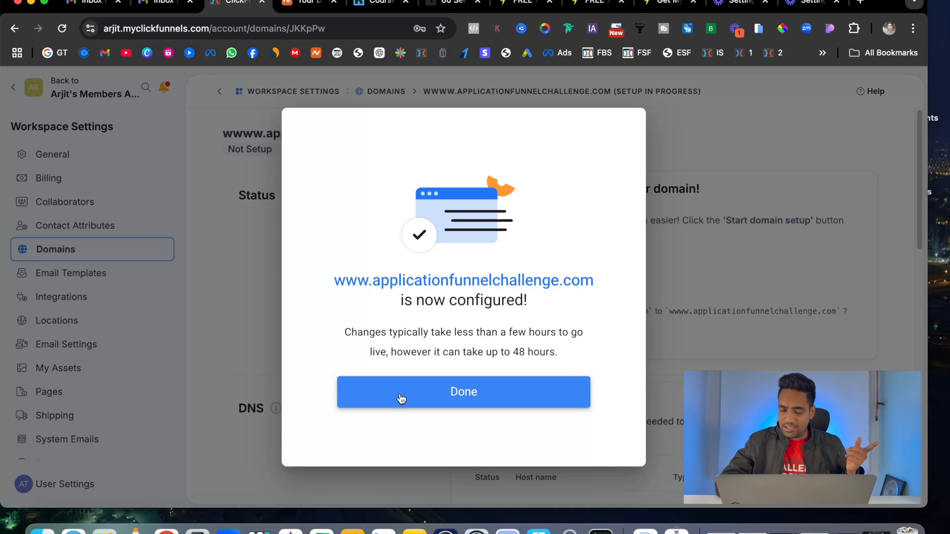
# - Dismiss the configured notice and try validating ownership, which fails while DNS still propagates
pyautogui.click(401, 399)
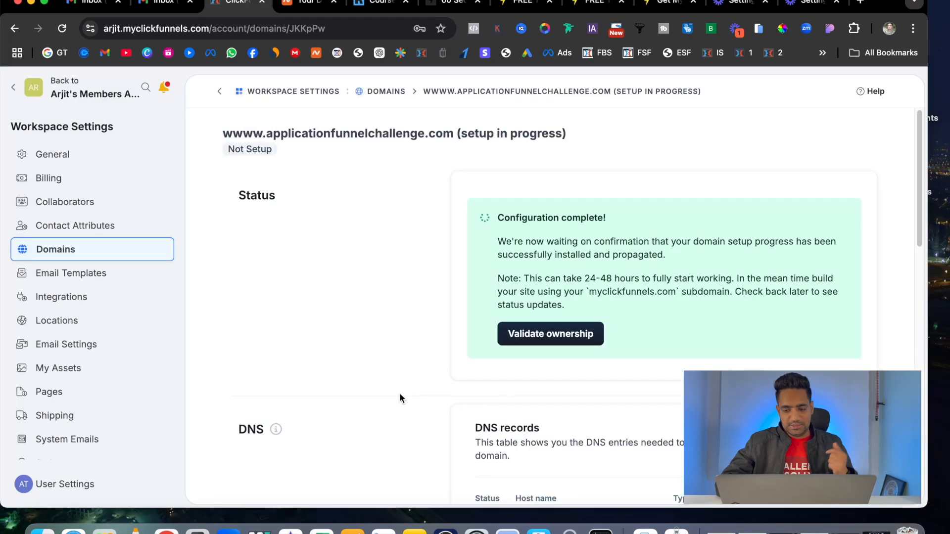
pyautogui.scroll(-3, 400, 394)
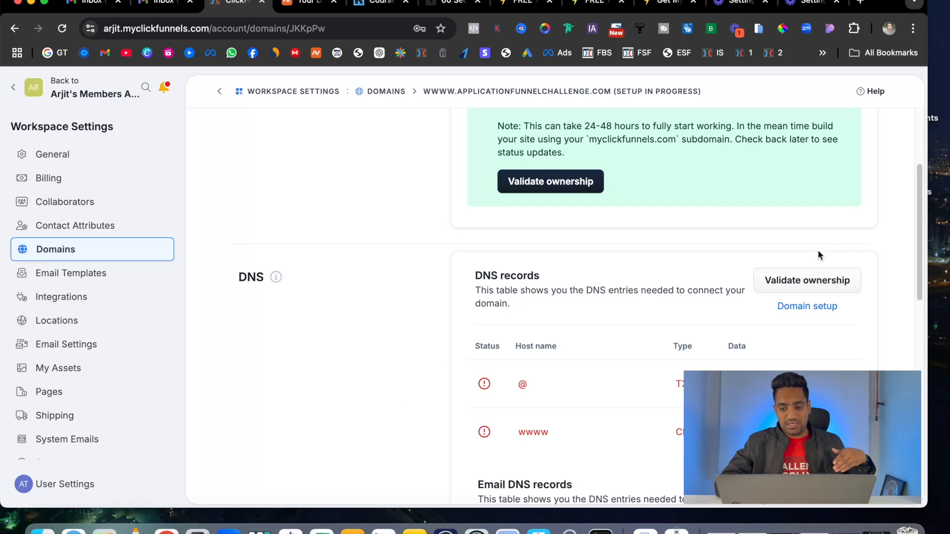
pyautogui.click(826, 284)
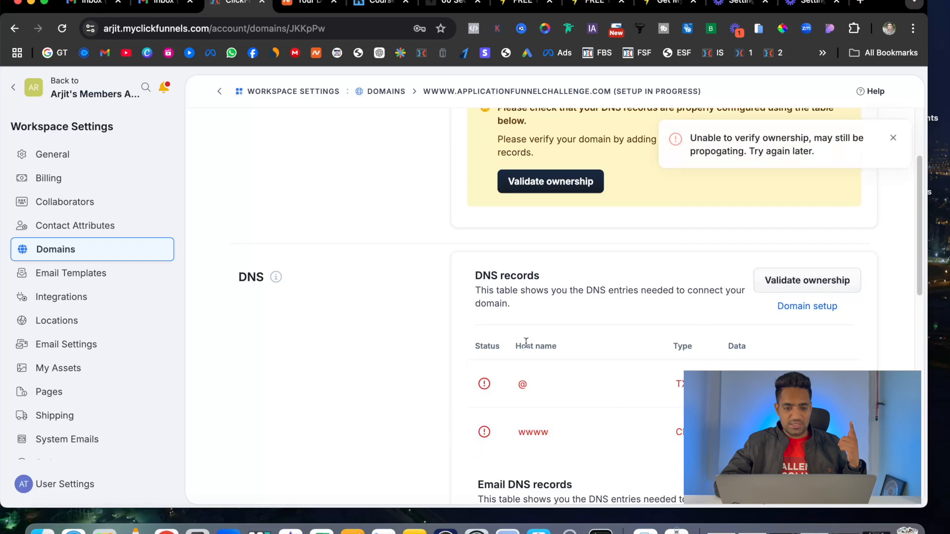
pyautogui.click(393, 92)
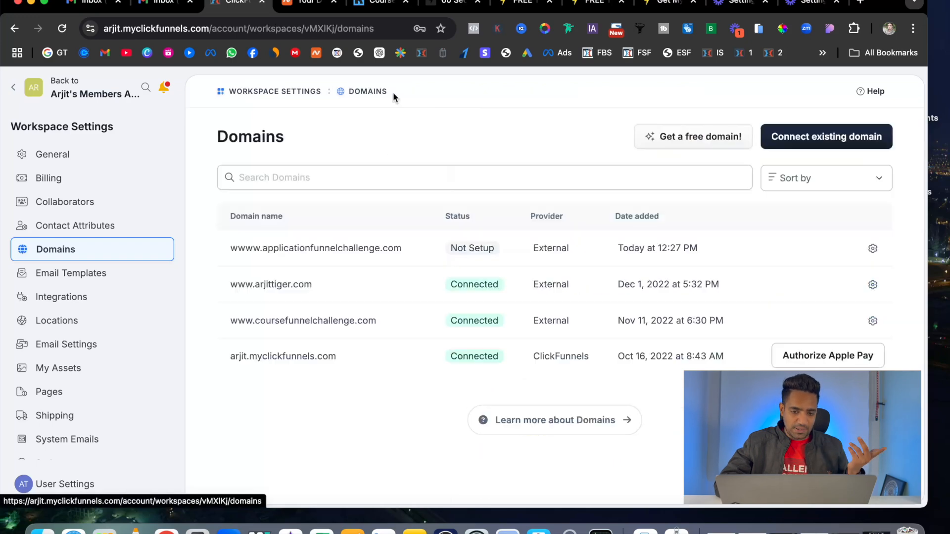
pyautogui.click(275, 290)
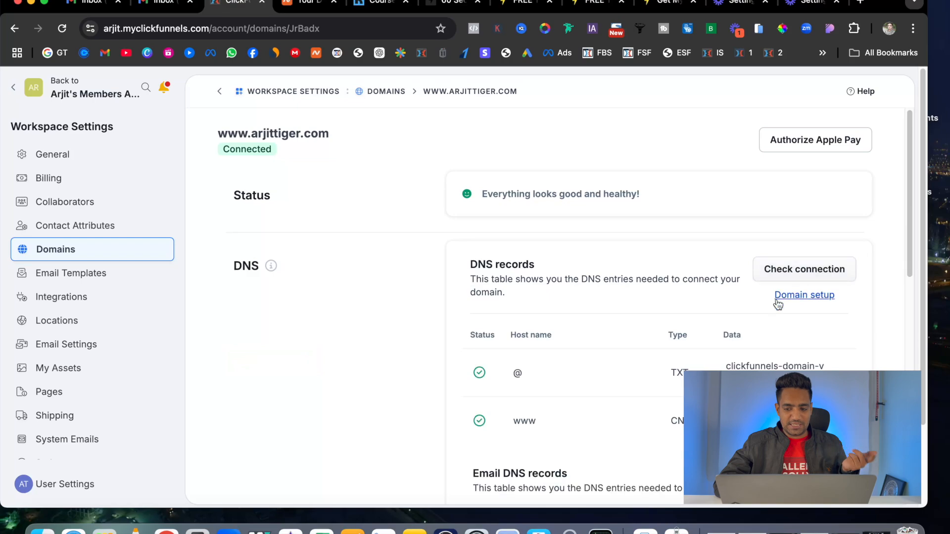
pyautogui.scroll(-2, 738, 333)
pyautogui.scroll(-5, 501, 318)
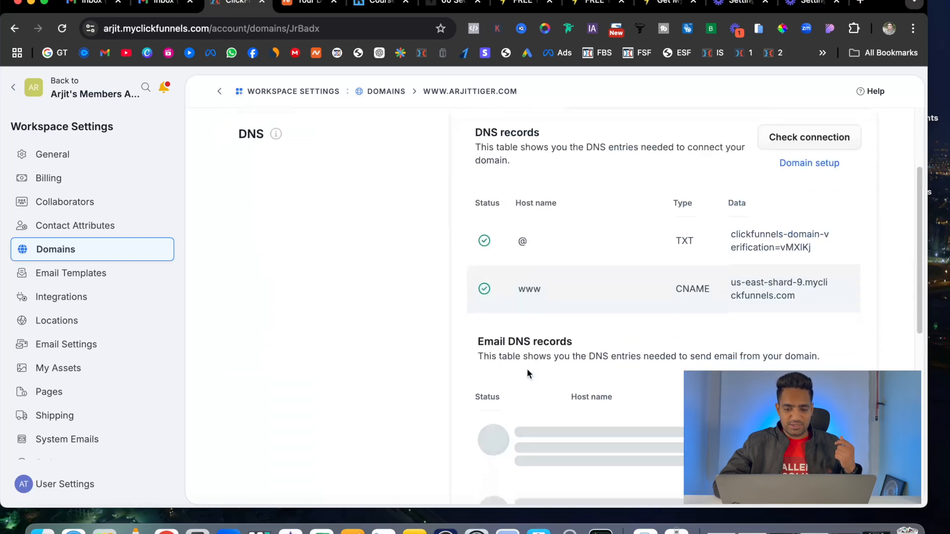
pyautogui.scroll(-3, 501, 318)
pyautogui.scroll(8, 501, 318)
pyautogui.scroll(2, 500, 317)
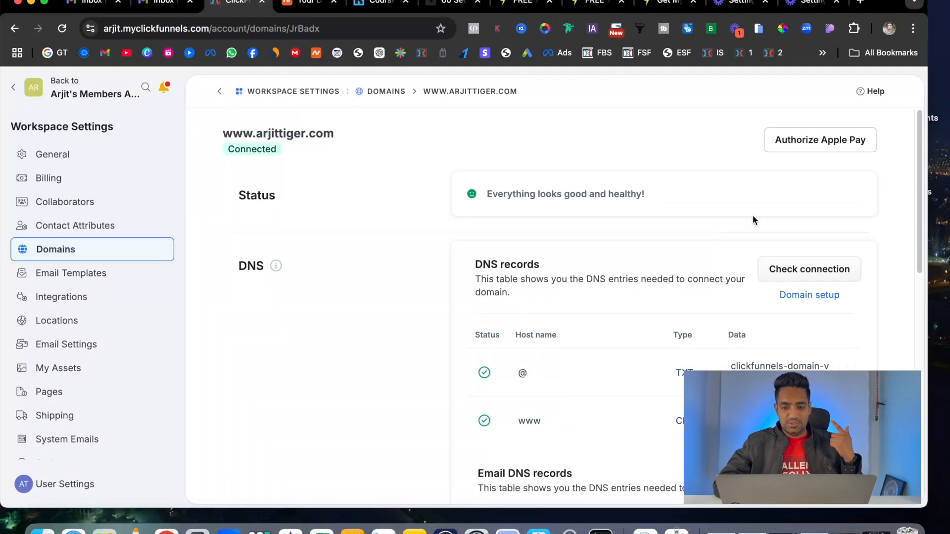
pyautogui.click(375, 94)
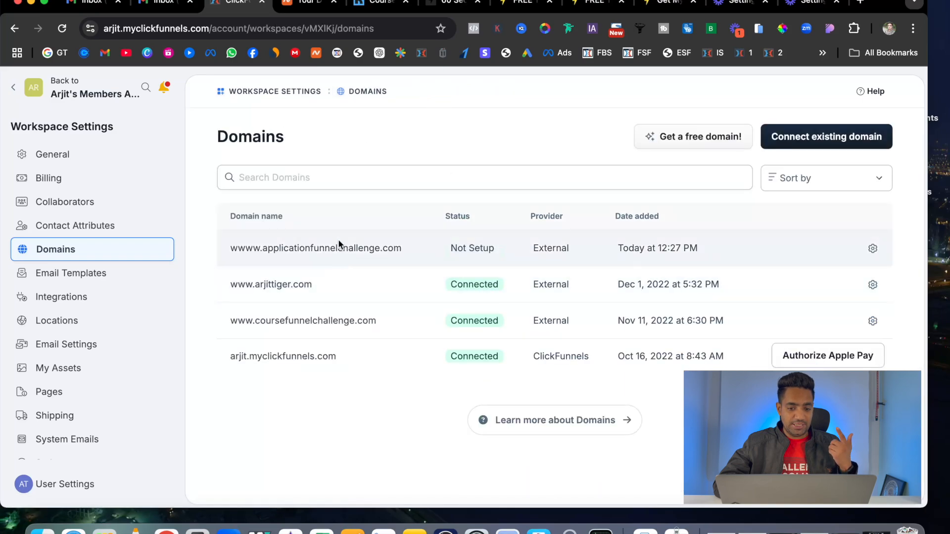
pyautogui.click(339, 250)
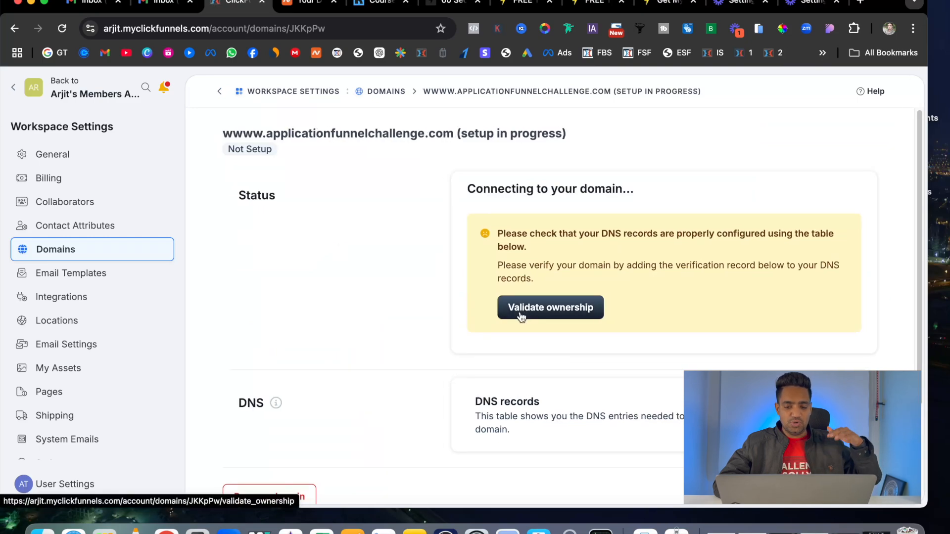
# - Validate ownership again and review the DNS tables, where the @ and wwww records now pass
pyautogui.click(520, 317)
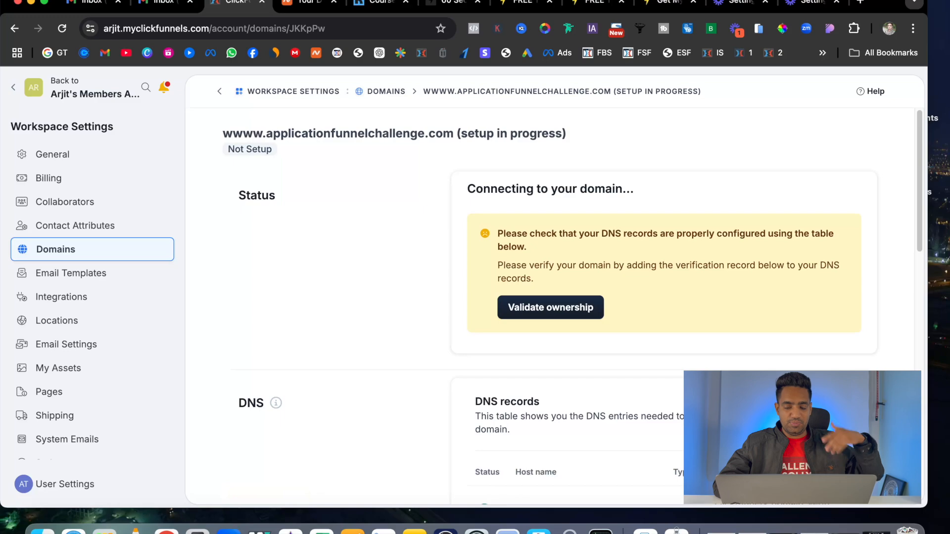
pyautogui.scroll(-5, 513, 239)
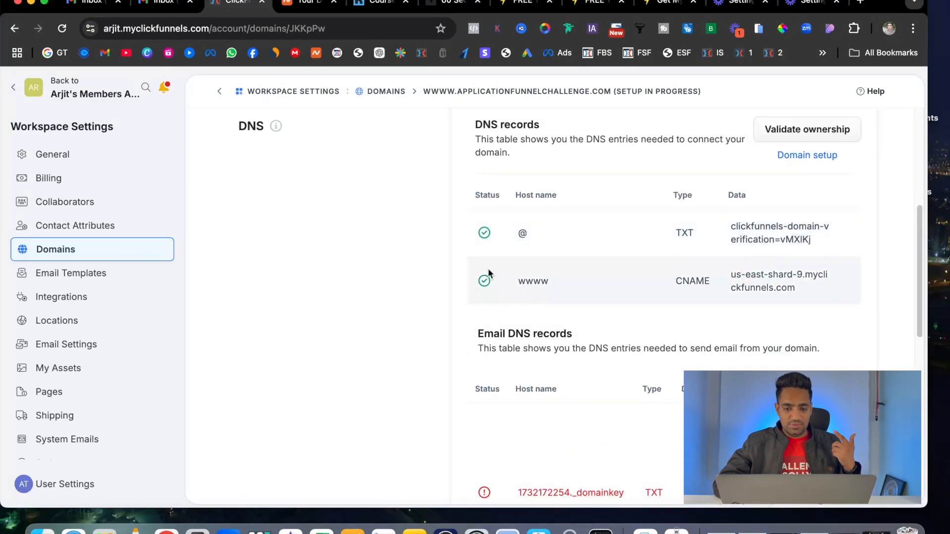
pyautogui.scroll(-6, 484, 278)
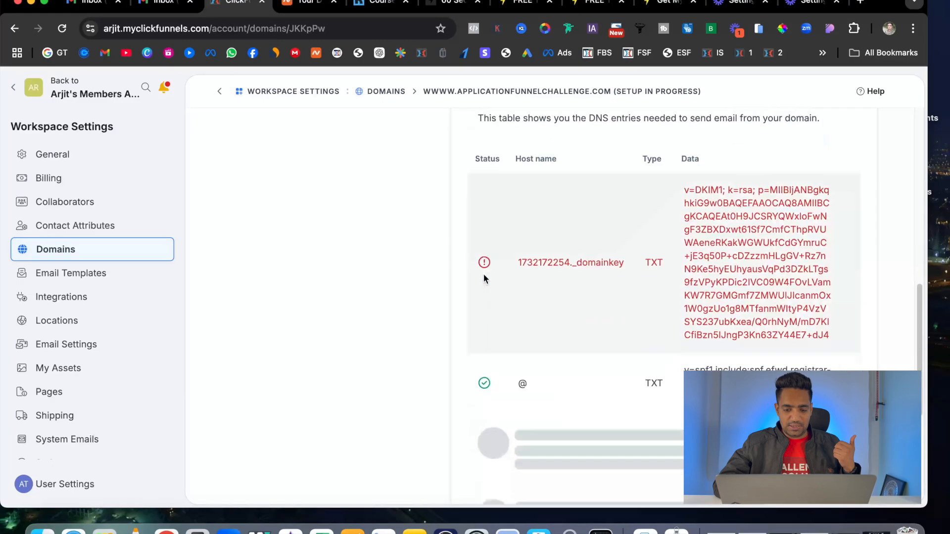
pyautogui.scroll(2, 483, 274)
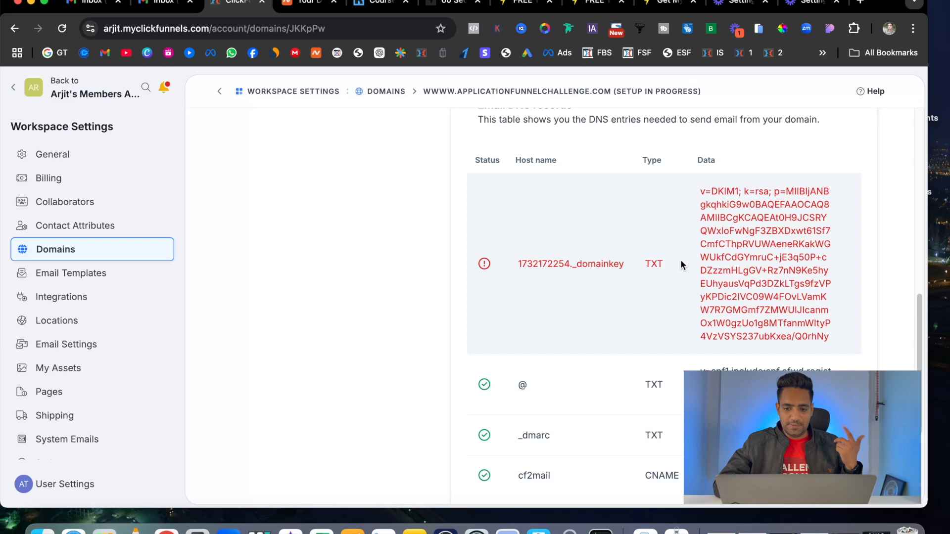
pyautogui.scroll(2, 681, 259)
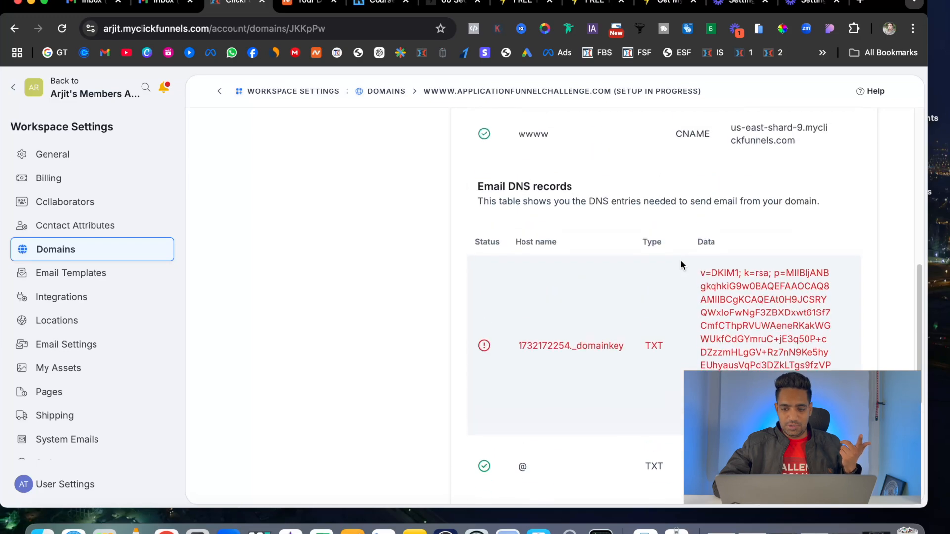
pyautogui.scroll(10, 483, 341)
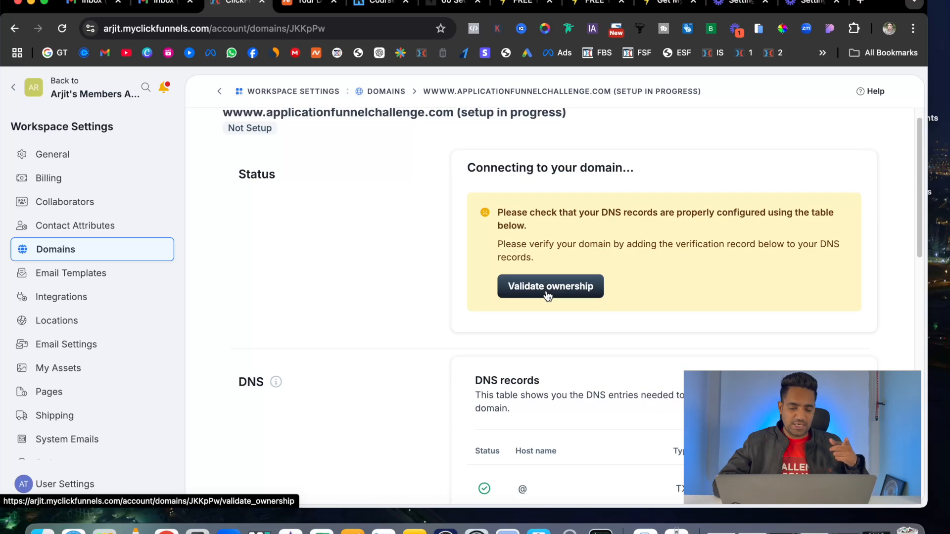
pyautogui.scroll(-7, 548, 295)
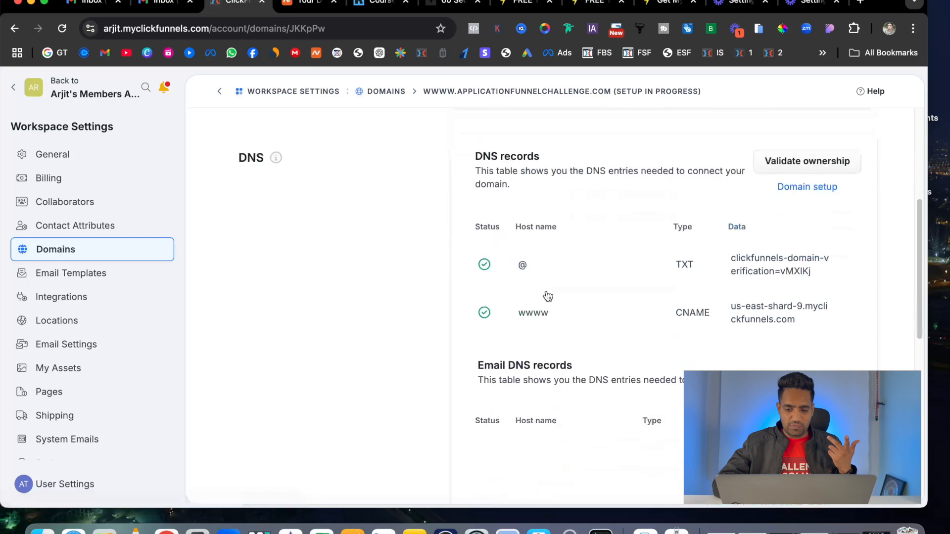
pyautogui.scroll(4, 547, 295)
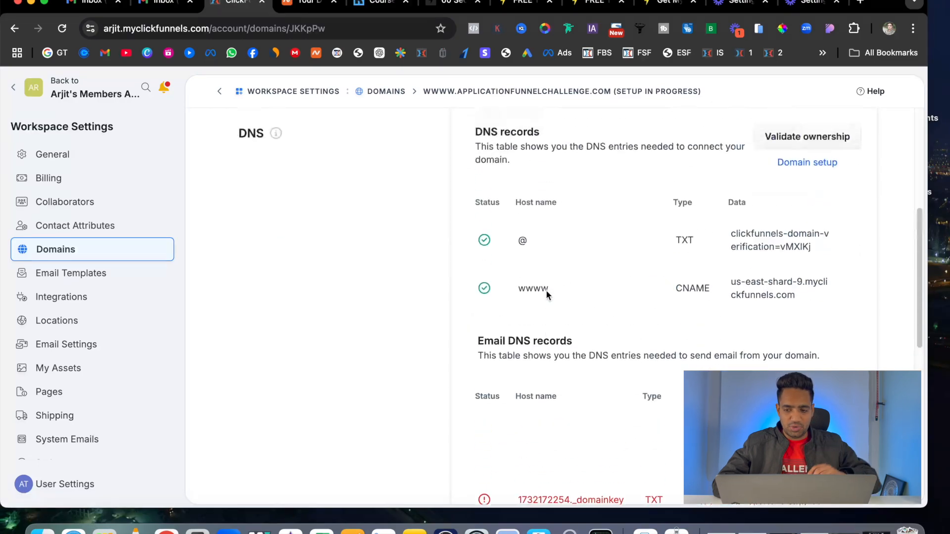
pyautogui.click(771, 230)
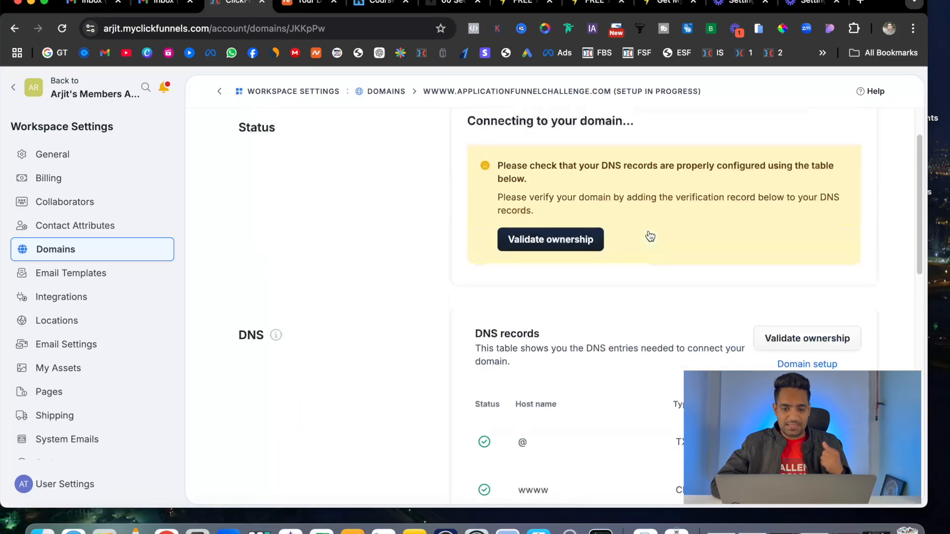
pyautogui.scroll(-1, 531, 496)
pyautogui.scroll(-4, 531, 496)
pyautogui.scroll(3, 689, 319)
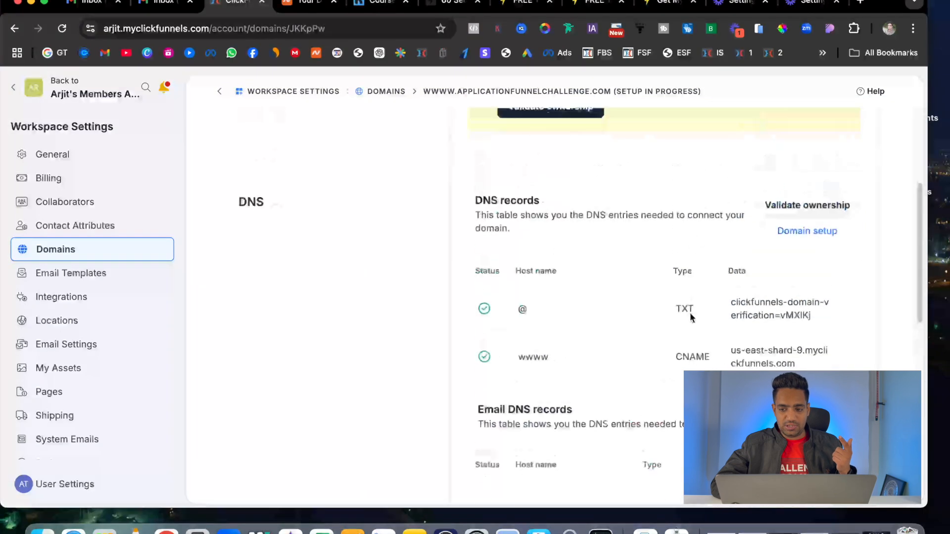
pyautogui.scroll(-6, 524, 334)
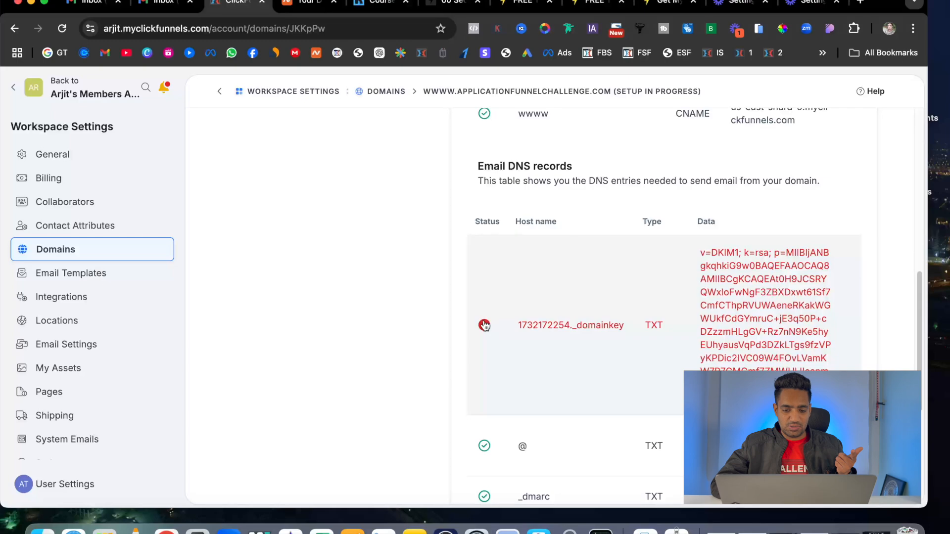
# - Reload the domain page and expand the DNS table, confirming the DKIM domainkey TXT record now passes
pyautogui.click(384, 93)
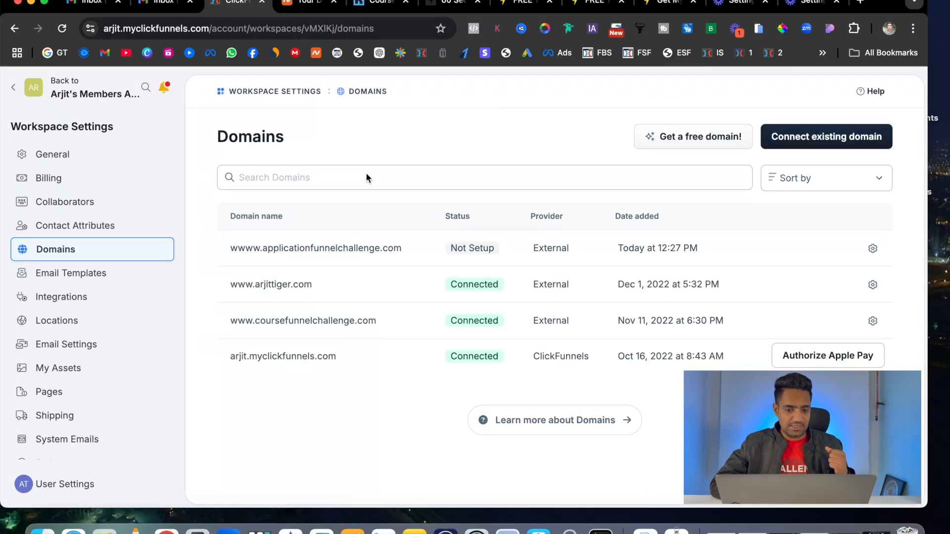
pyautogui.click(330, 252)
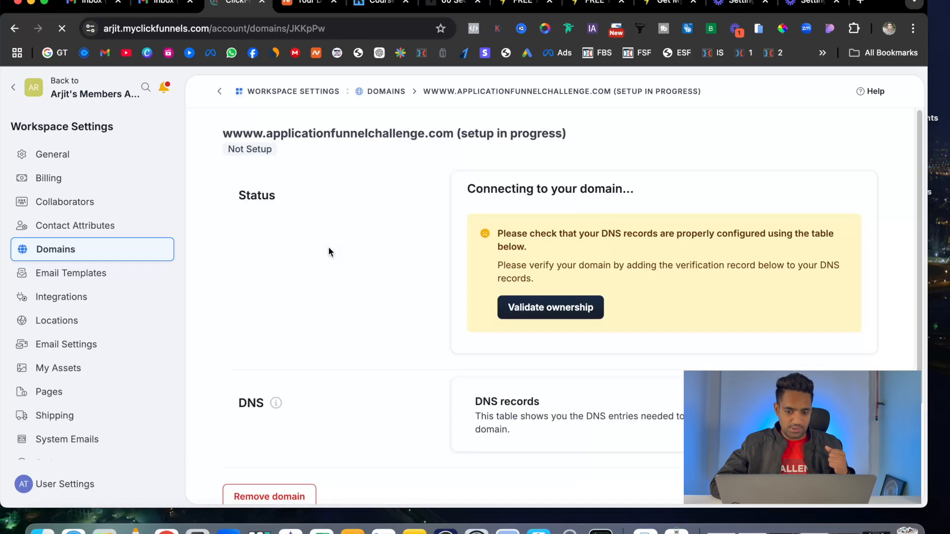
pyautogui.scroll(-3, 328, 252)
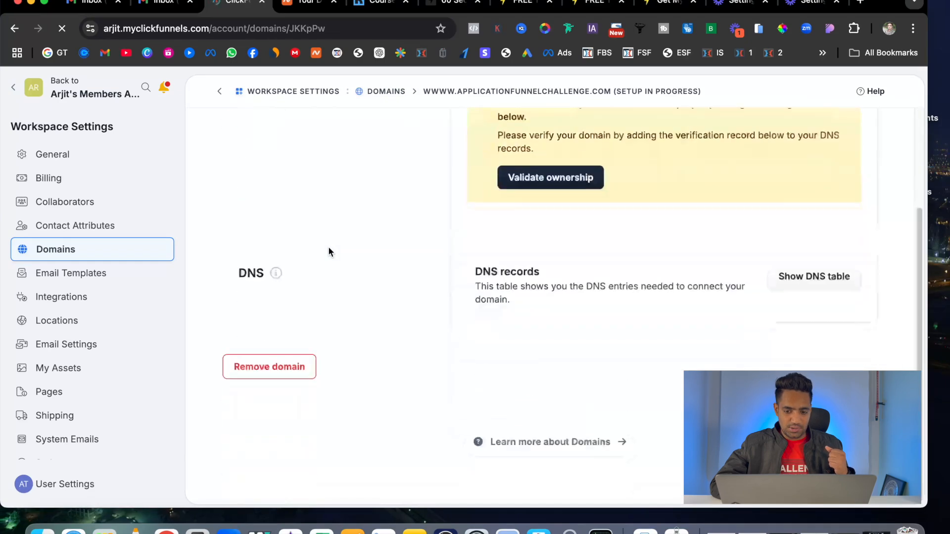
pyautogui.click(837, 278)
pyautogui.scroll(-5, 651, 309)
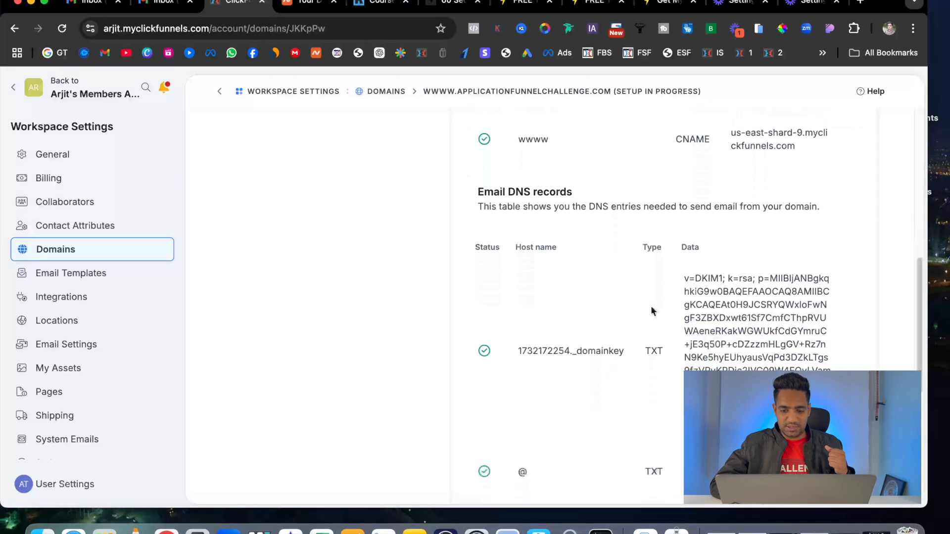
pyautogui.scroll(-3, 651, 311)
pyautogui.scroll(6, 651, 311)
pyautogui.scroll(-6, 651, 312)
pyautogui.scroll(8, 651, 312)
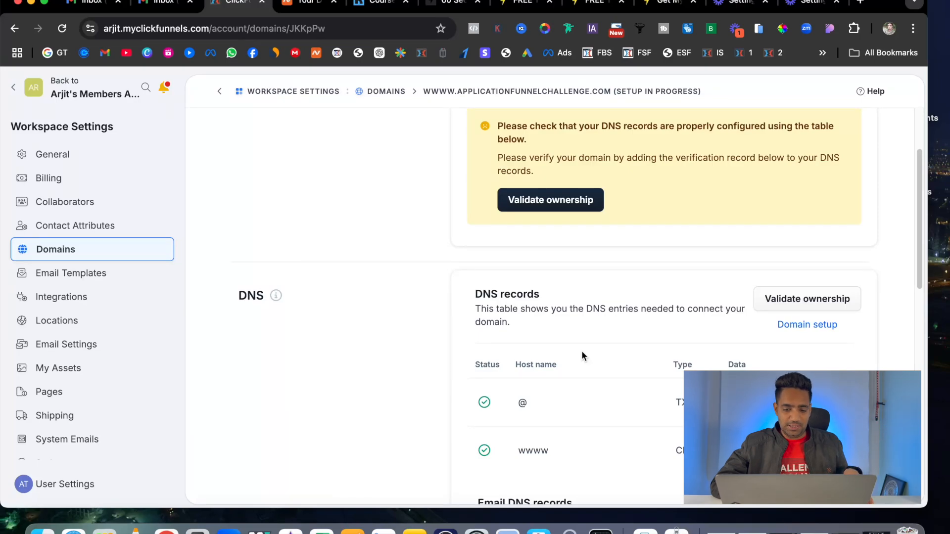
pyautogui.scroll(-3, 582, 352)
pyautogui.scroll(2, 582, 352)
pyautogui.scroll(2, 582, 352)
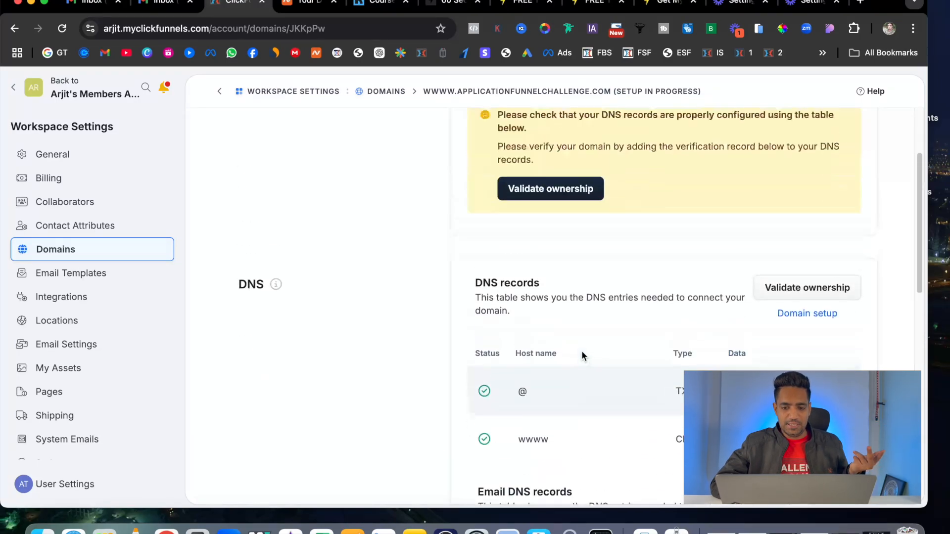
# - Validate ownership successfully, then return to the Domains list where the domain shows Securing
pyautogui.click(559, 194)
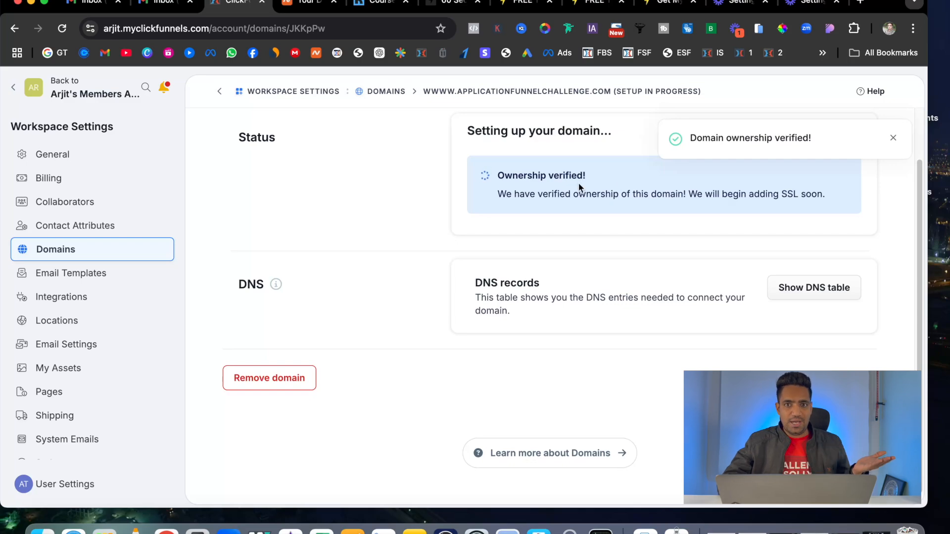
pyautogui.click(385, 99)
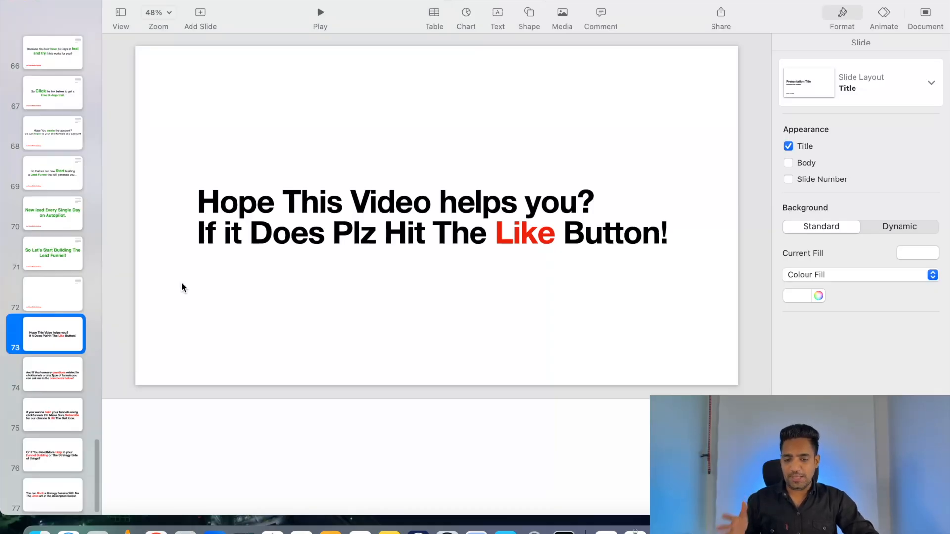
# - Advance from slide 73 through the questions, subscribe and funnel-help slides to the strategy-session slide 77
pyautogui.press('Down')
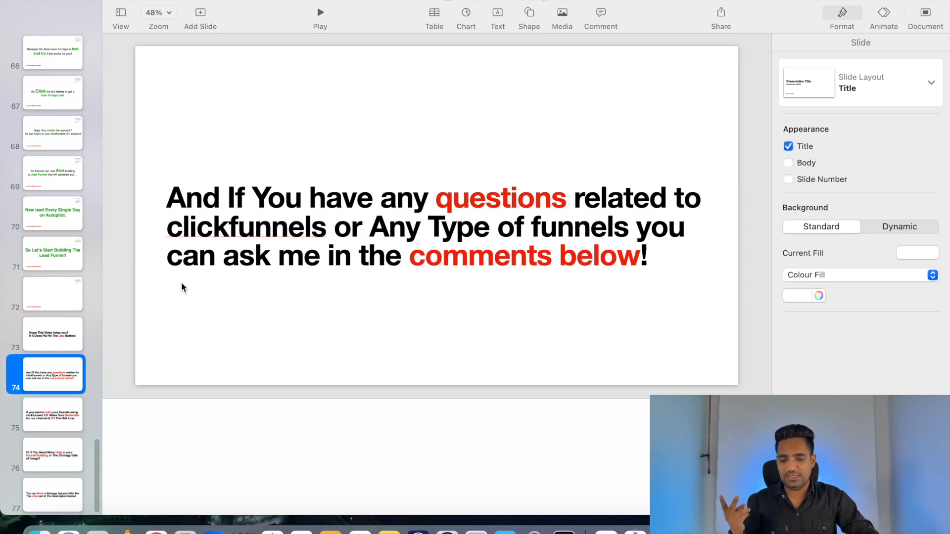
pyautogui.press('Down')
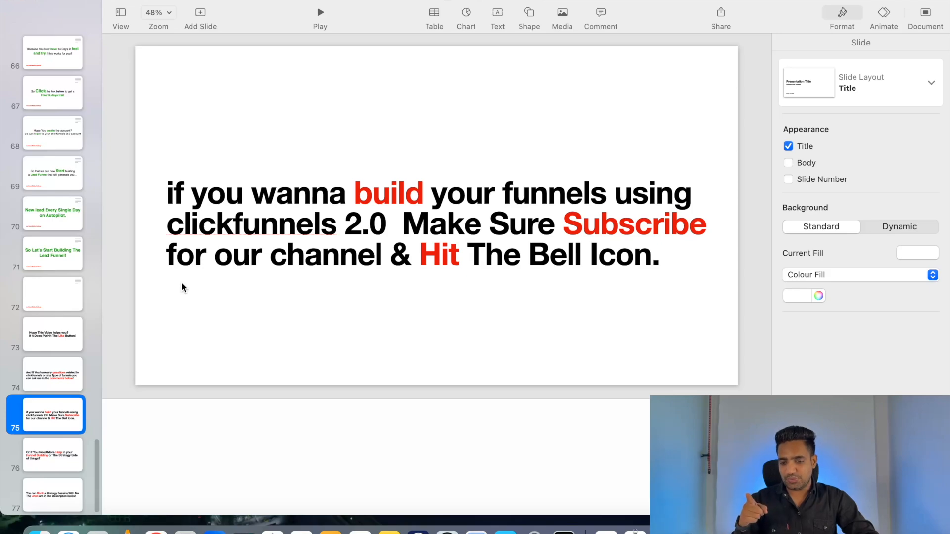
pyautogui.press('Down')
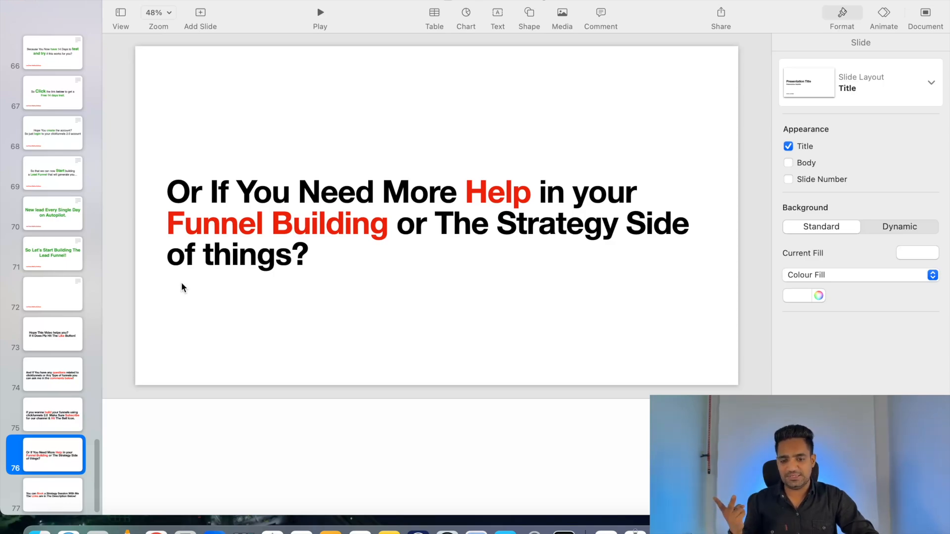
pyautogui.press('Down')
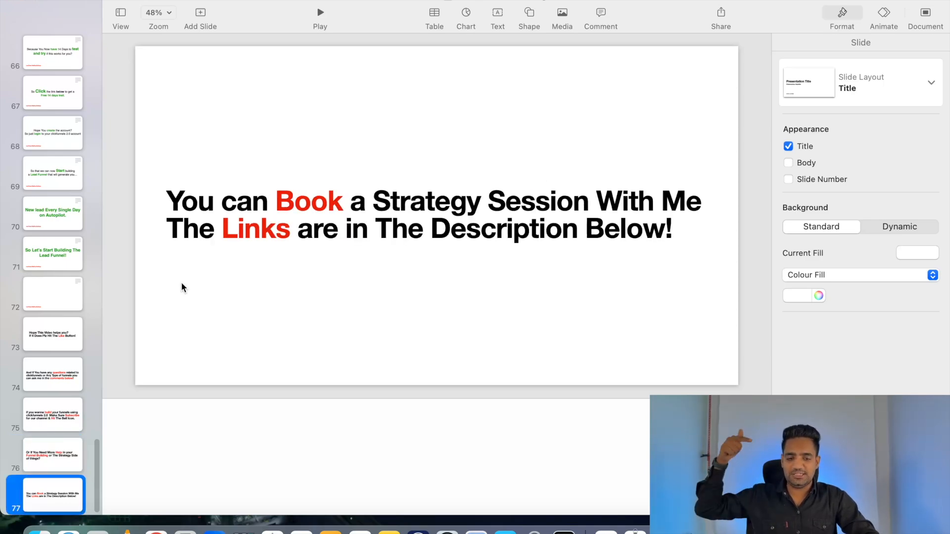